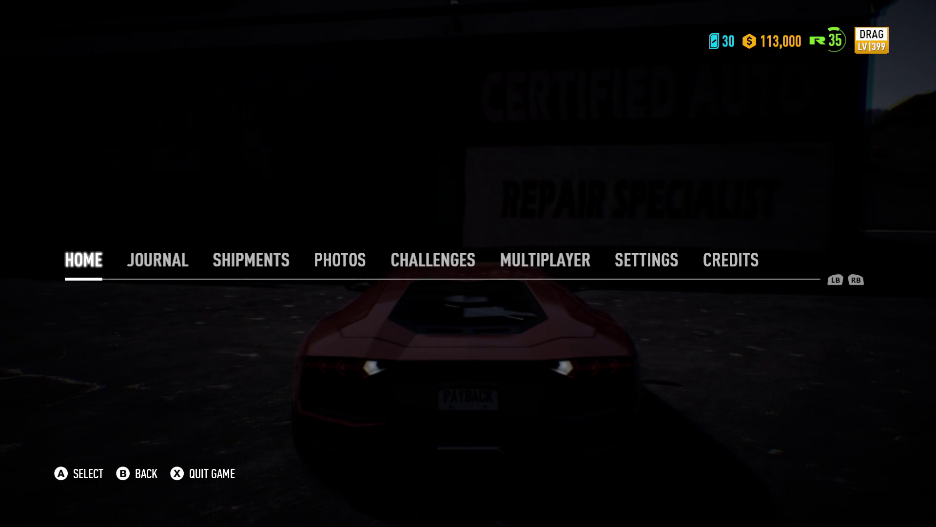
- Close the game's pause menu, switch to Cheat Engine and attach it to the Need for Speed Payback process
{"action": "key", "text": "Escape"}
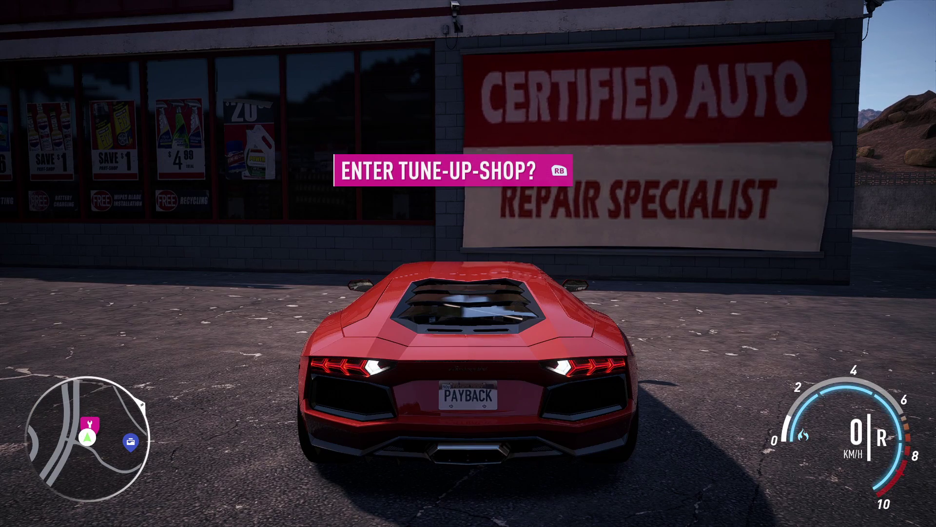
{"action": "key", "text": "Escape"}
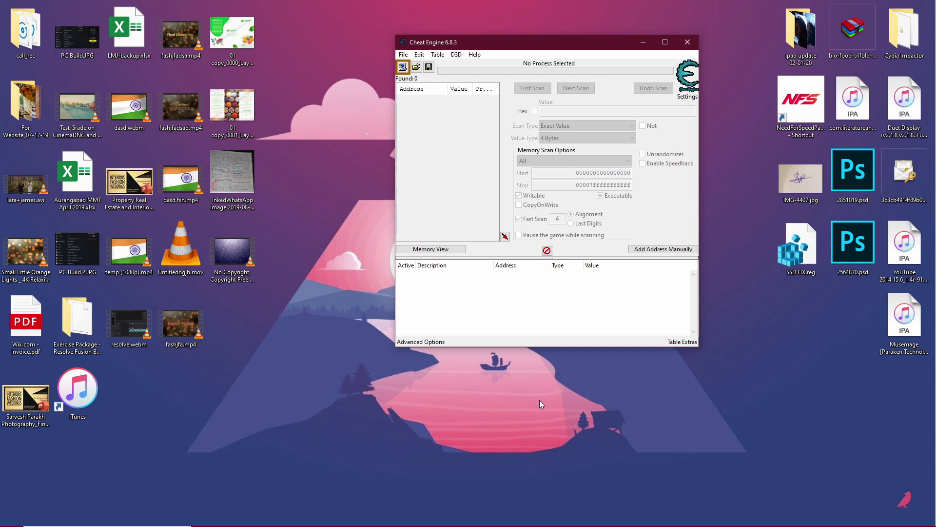
{"action": "left_click", "coordinate": [403, 67]}
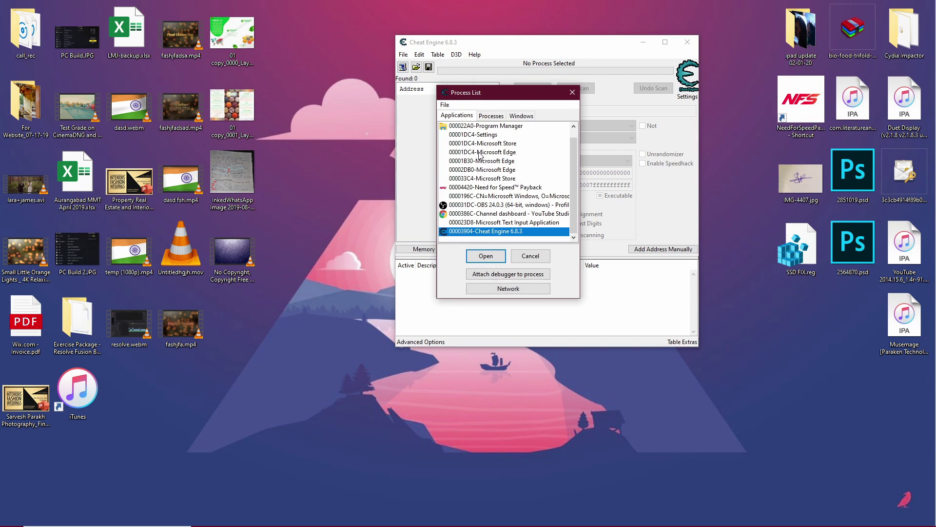
{"action": "left_click", "coordinate": [493, 187]}
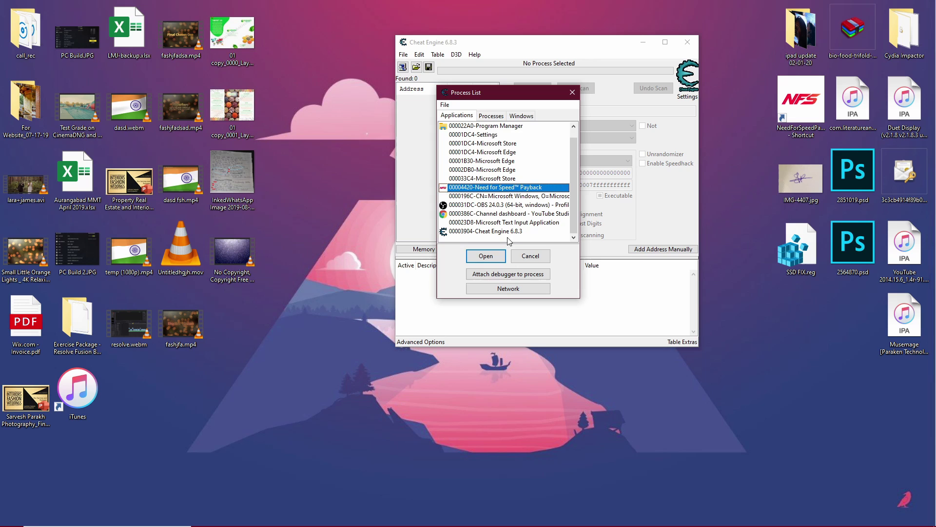
{"action": "left_click", "coordinate": [486, 255]}
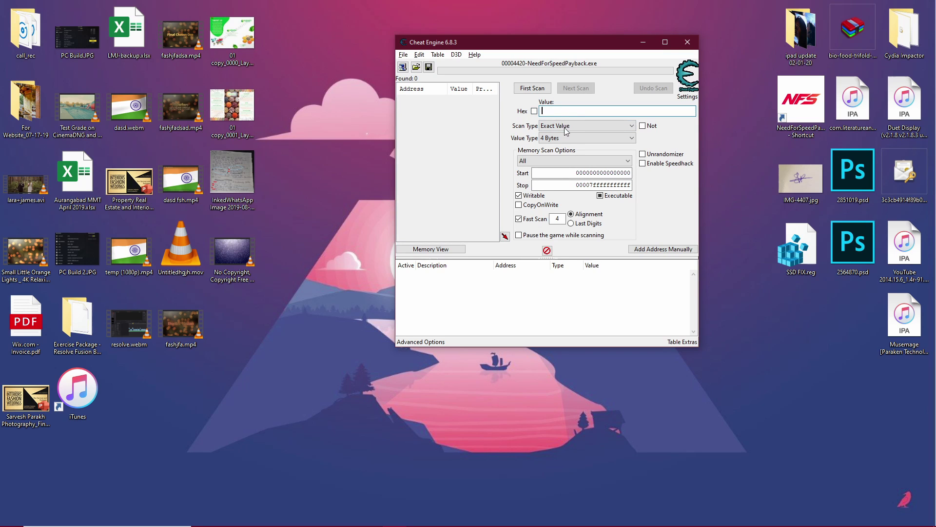
- Run a first scan of the game's memory for the exact 4-byte value 30
{"action": "type", "text": "30"}
{"action": "left_click", "coordinate": [524, 89]}
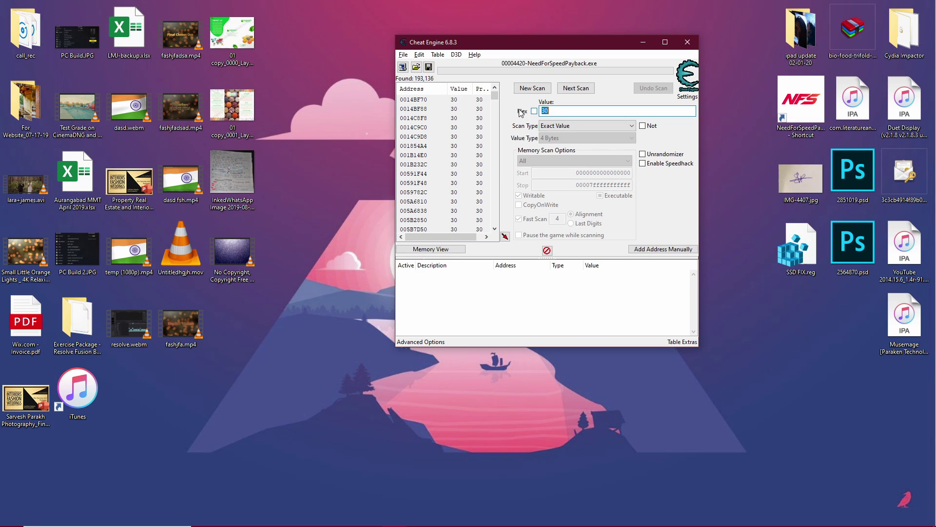
{"action": "mouse_move", "coordinate": [495, 96]}
{"action": "left_mouse_down"}
{"action": "mouse_move", "coordinate": [503, 221]}
{"action": "mouse_move", "coordinate": [494, 95]}
{"action": "left_mouse_up"}
{"action": "left_click", "coordinate": [413, 99]}
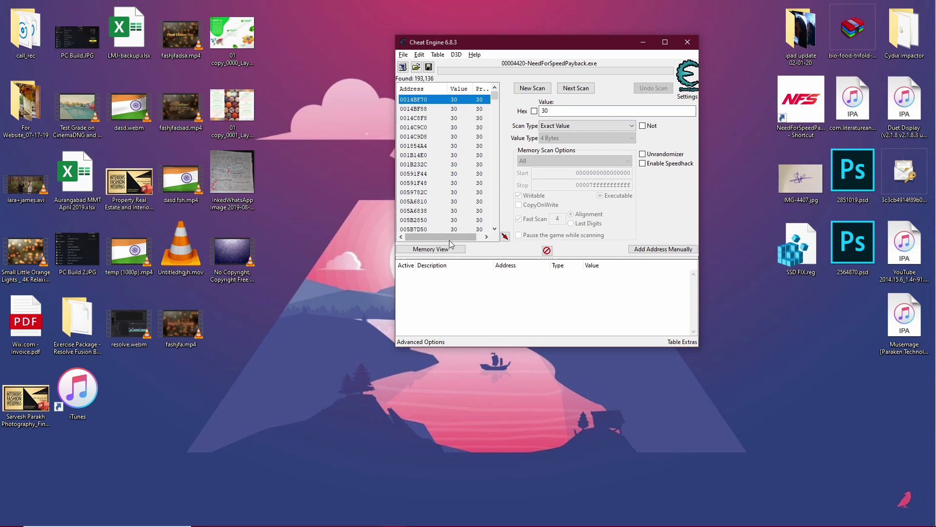
{"action": "mouse_move", "coordinate": [494, 96]}
{"action": "left_mouse_down"}
{"action": "mouse_move", "coordinate": [494, 220]}
{"action": "mouse_move", "coordinate": [496, 94]}
{"action": "left_mouse_up"}
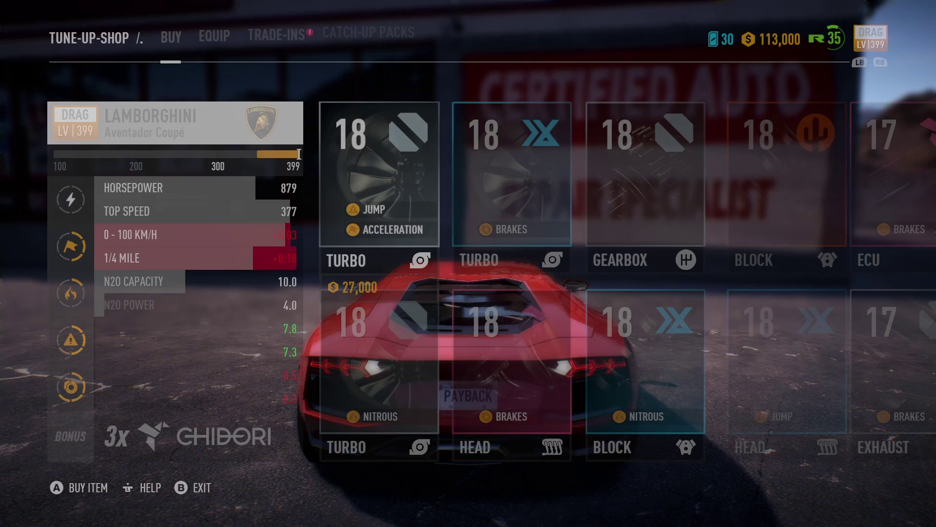
- In the game's tune-up shop, lock the Exhaust part type under trade-ins and roll for three part tokens
{"action": "key", "text": "e"}
{"action": "key", "text": "e"}
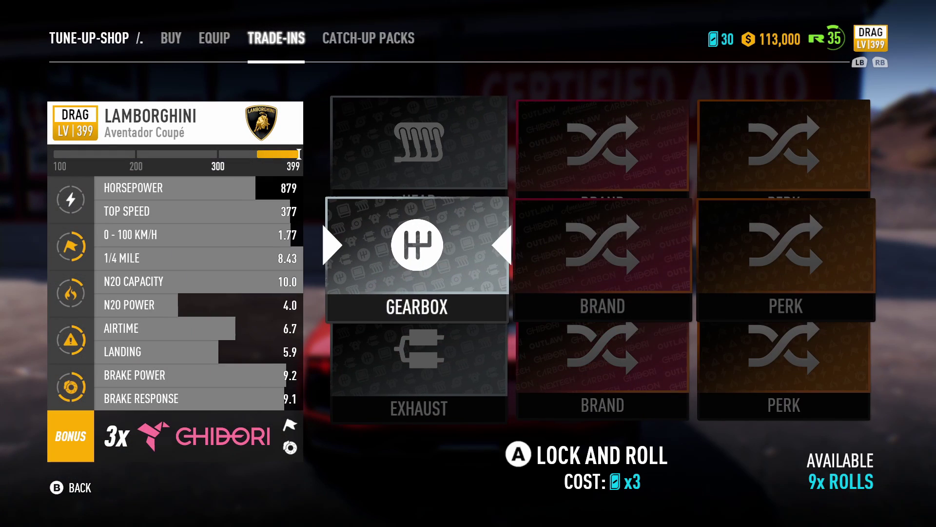
{"action": "key", "text": "Up"}
{"action": "key", "text": "Down"}
{"action": "key", "text": "Down"}
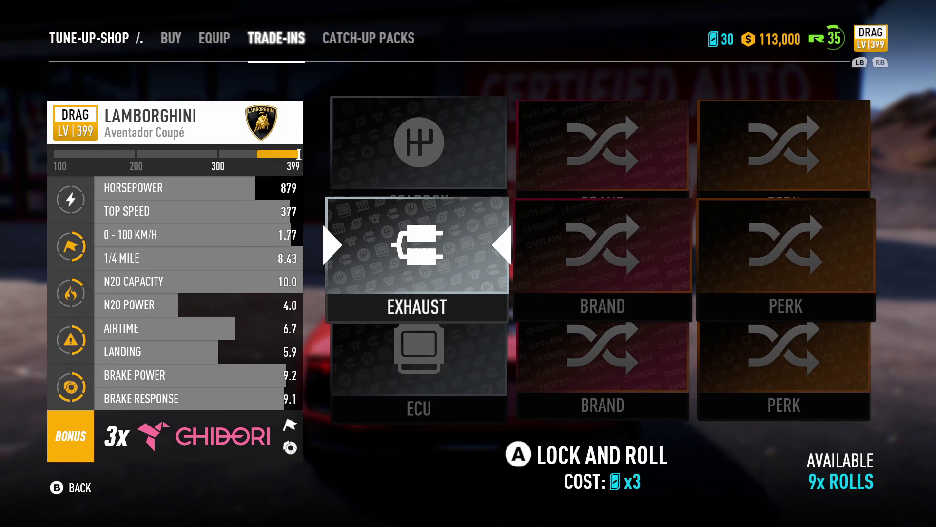
{"action": "key", "text": "Return"}
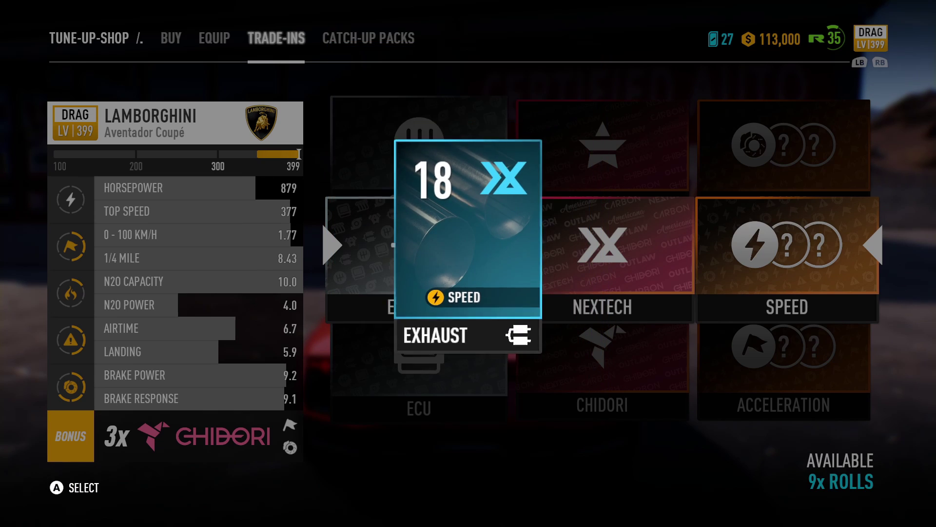
- Send the newly rolled Nextech exhaust to the garage and leave the tune-up shop
{"action": "key", "text": "Right"}
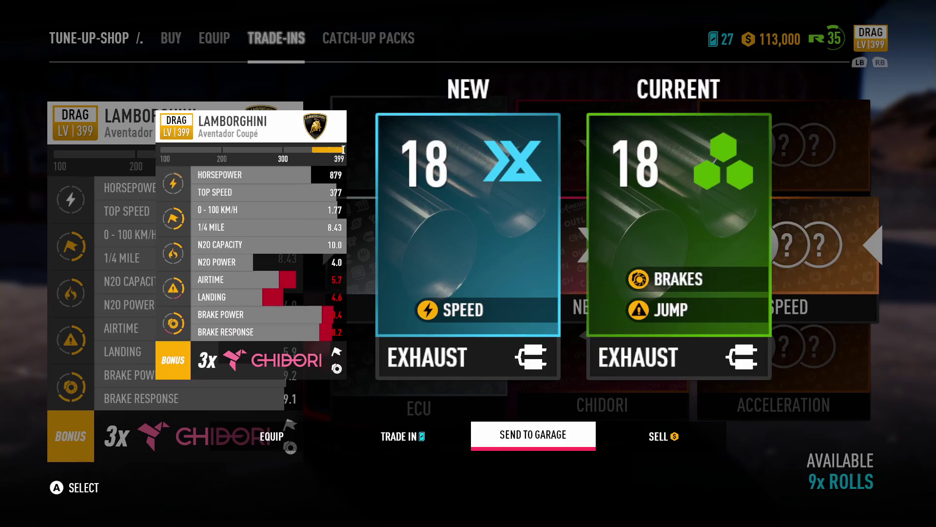
{"action": "key", "text": "Return"}
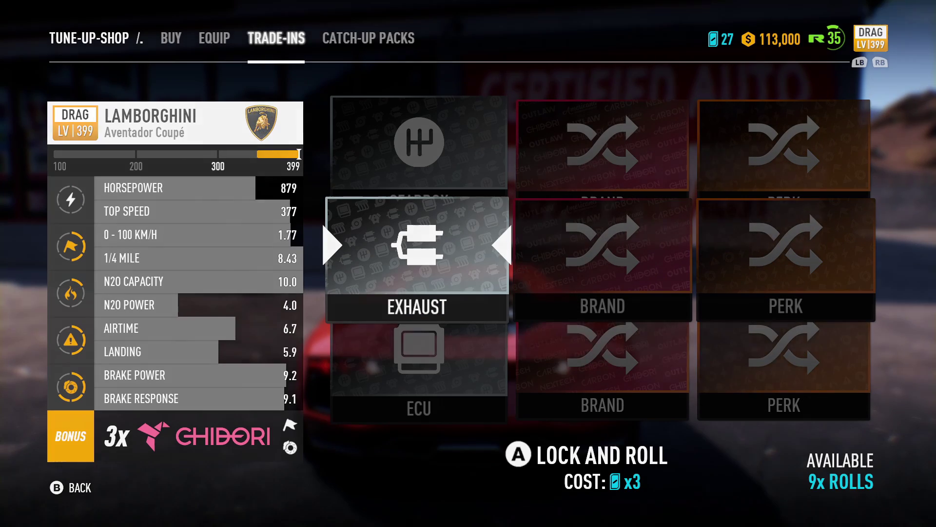
{"action": "key", "text": "Escape"}
{"action": "key", "text": "Escape"}
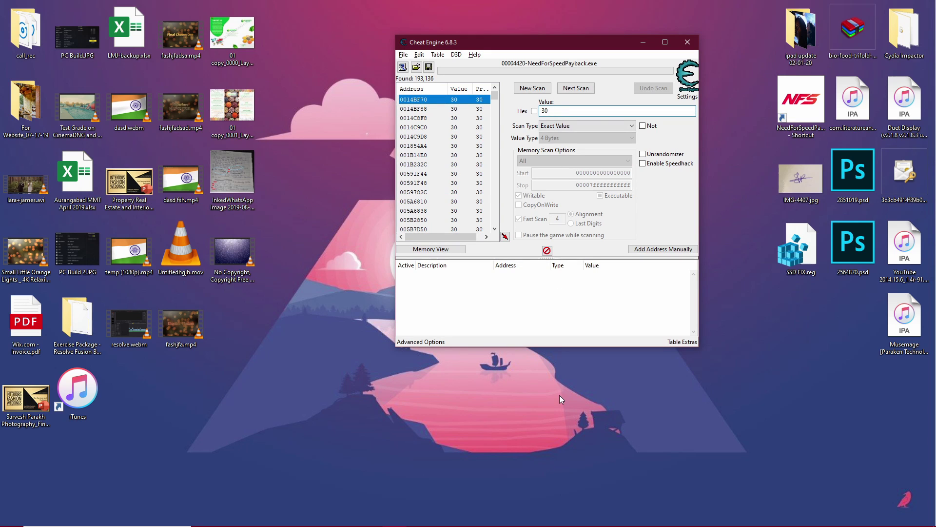
- Switch to Cheat Engine and narrow the scan results to the exact value 27
{"action": "key", "text": "BackSpace"}
{"action": "key", "text": "BackSpace"}
{"action": "type", "text": "27"}
{"action": "left_click", "coordinate": [585, 89]}
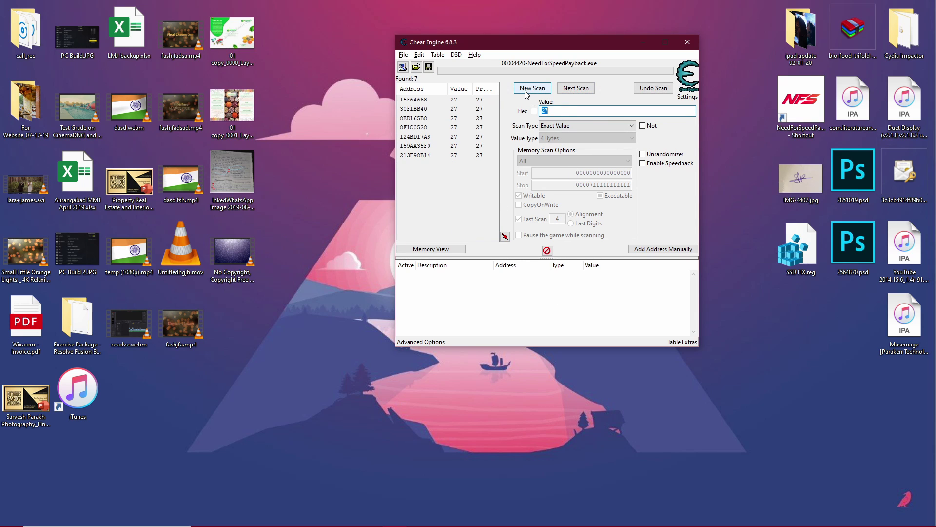
- Add all the addresses found for the value 27 to the address list
{"action": "left_click", "coordinate": [453, 177]}
{"action": "left_click_drag", "start_coordinate": [453, 176], "coordinate": [455, 104]}
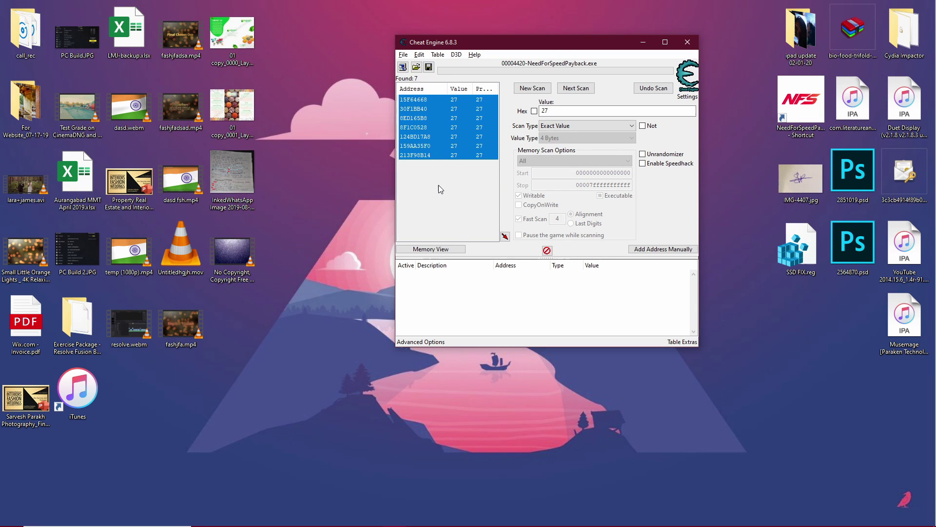
{"action": "left_click_drag", "start_coordinate": [440, 187], "coordinate": [452, 107]}
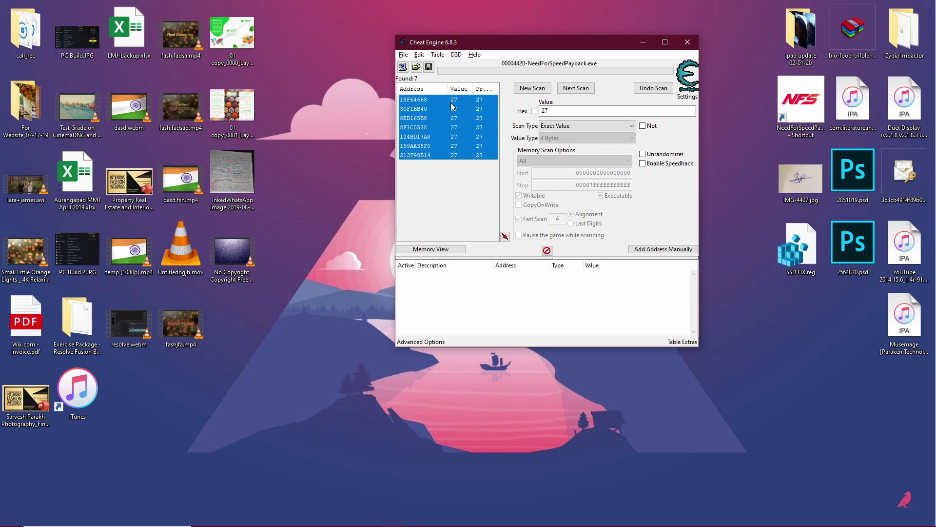
{"action": "left_click", "coordinate": [505, 236]}
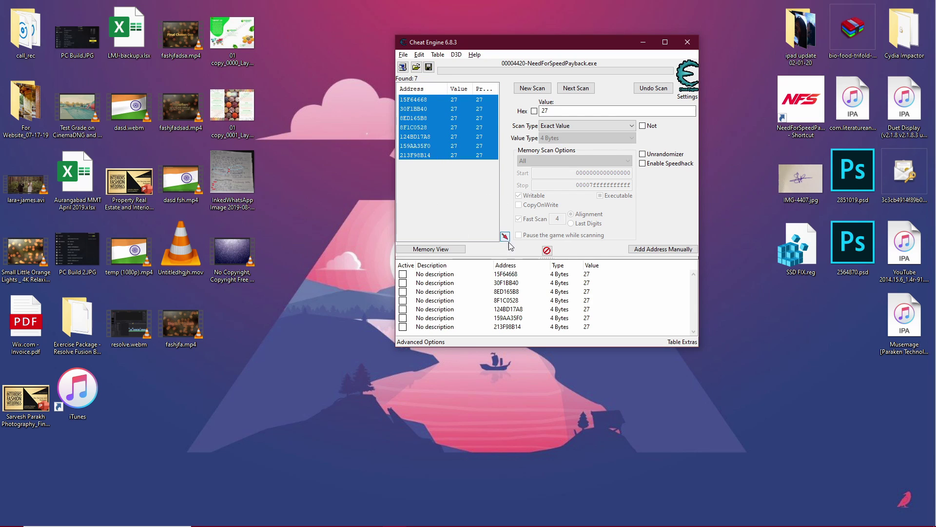
- Set the value of all records in the address list to 654897, and switch to the game to check the token balance
{"action": "left_click", "coordinate": [548, 328]}
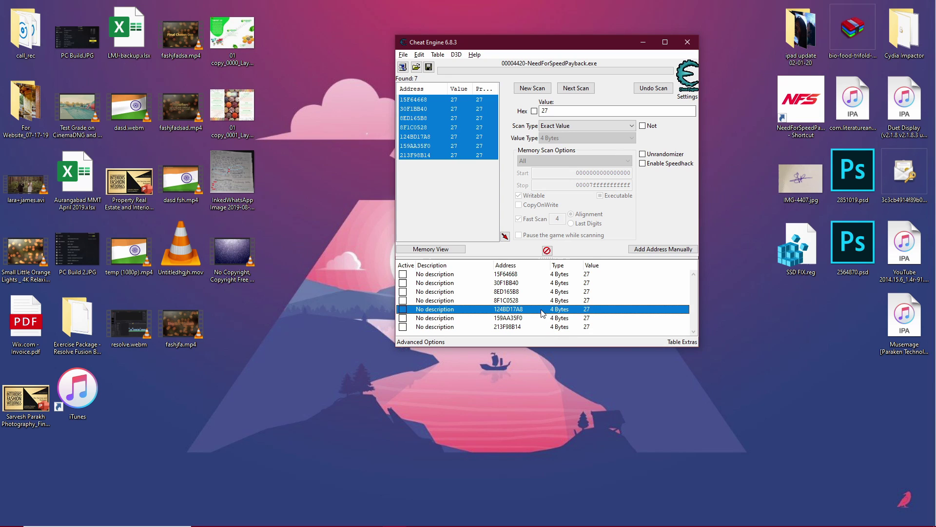
{"action": "left_click", "coordinate": [541, 310]}
{"action": "key", "text": "ctrl+a"}
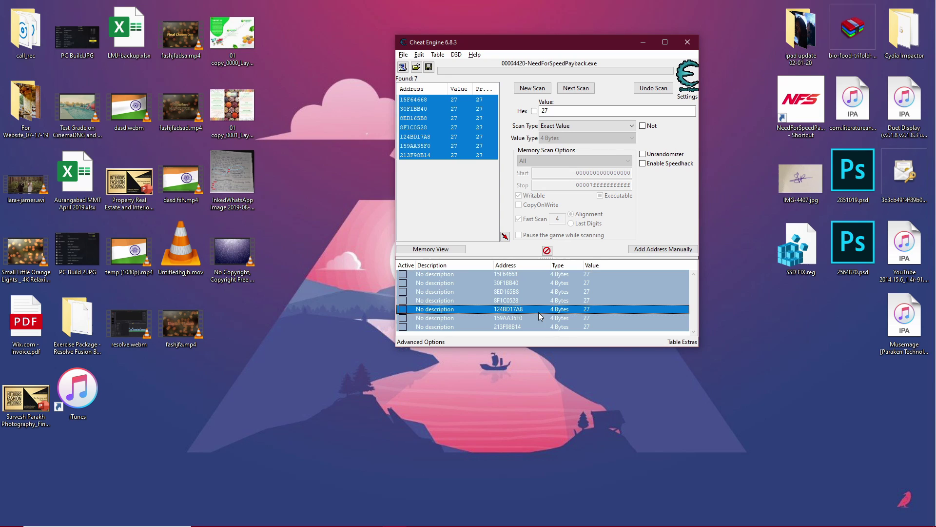
{"action": "right_click", "coordinate": [552, 291]}
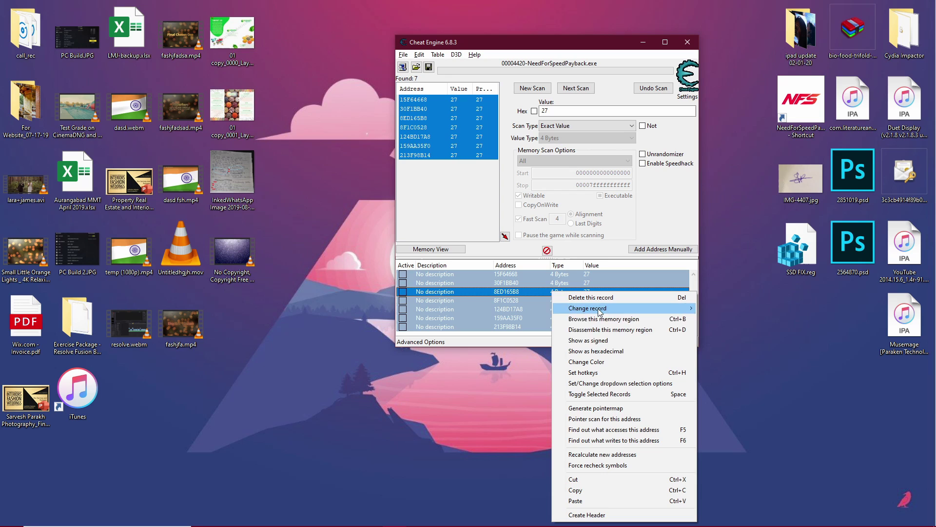
{"action": "mouse_move", "coordinate": [690, 307]}
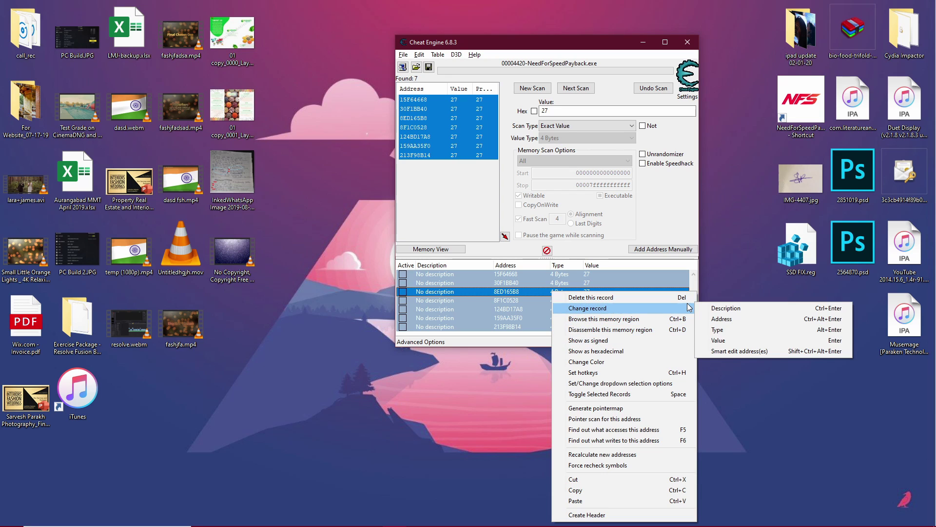
{"action": "left_click", "coordinate": [717, 340]}
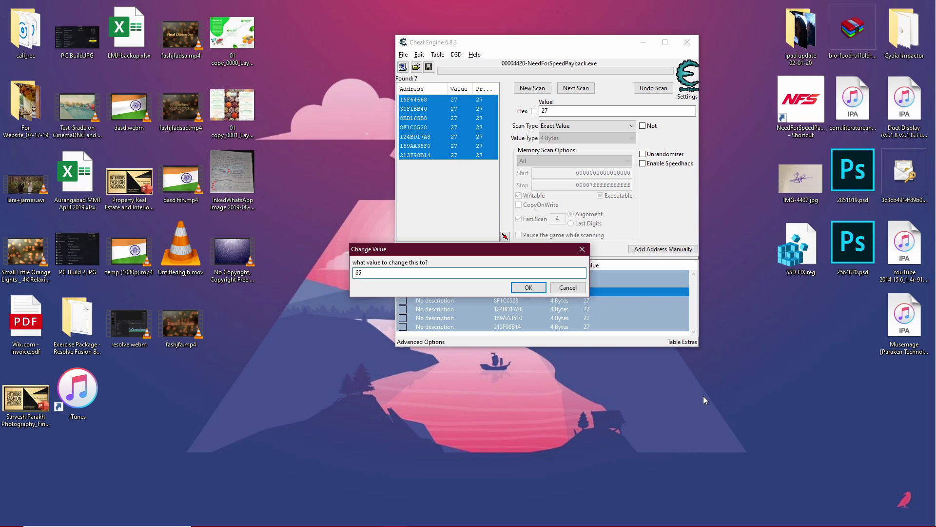
{"action": "type", "text": "7"}
{"action": "left_click", "coordinate": [520, 288]}
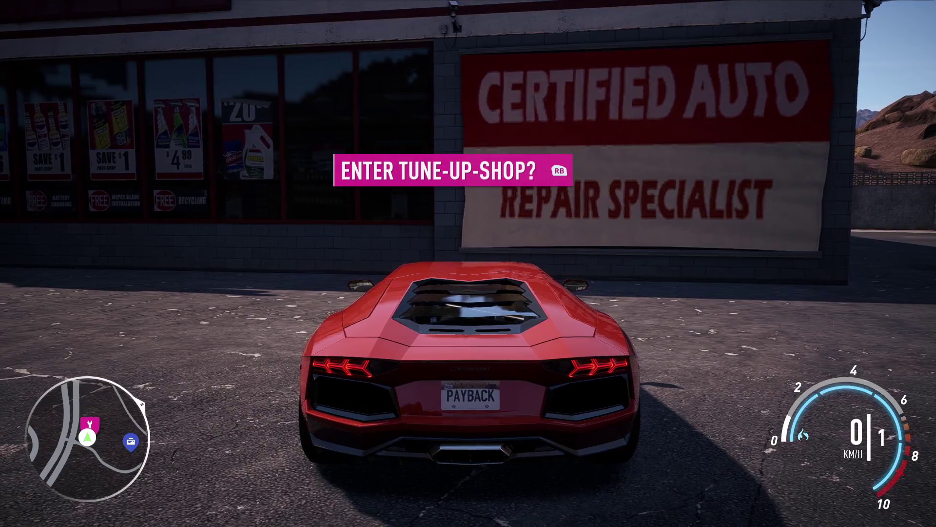
{"action": "key", "text": "Escape"}
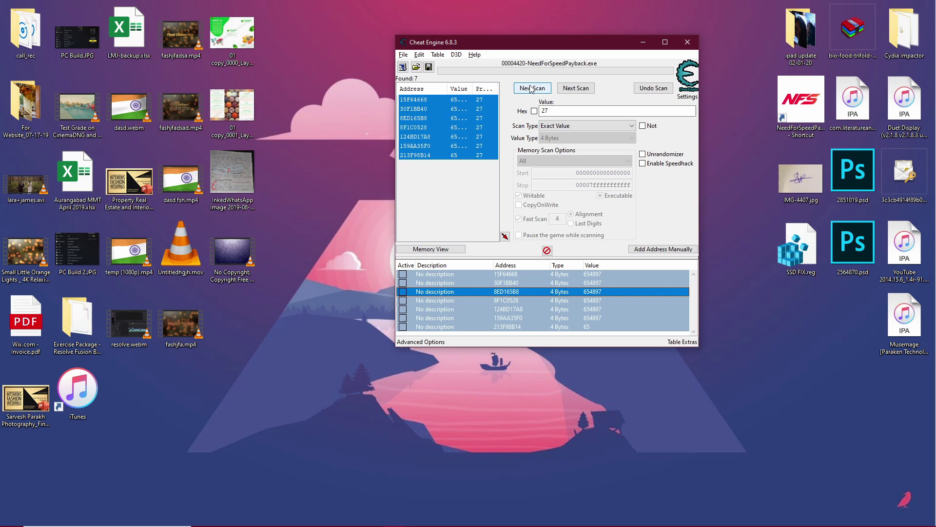
- In Cheat Engine, clear the scan results for a new scan and delete all records from the address list
{"action": "left_click", "coordinate": [532, 88]}
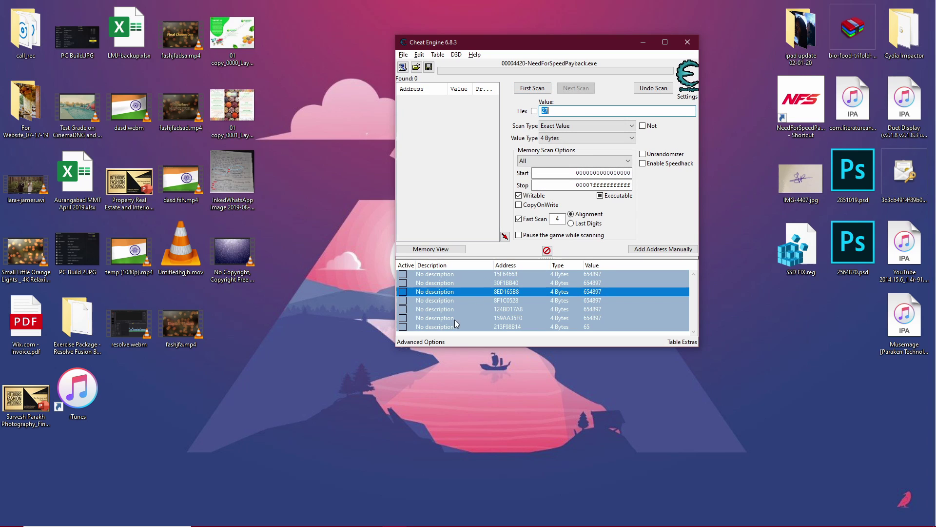
{"action": "left_click", "coordinate": [546, 250]}
{"action": "left_click", "coordinate": [499, 272]}
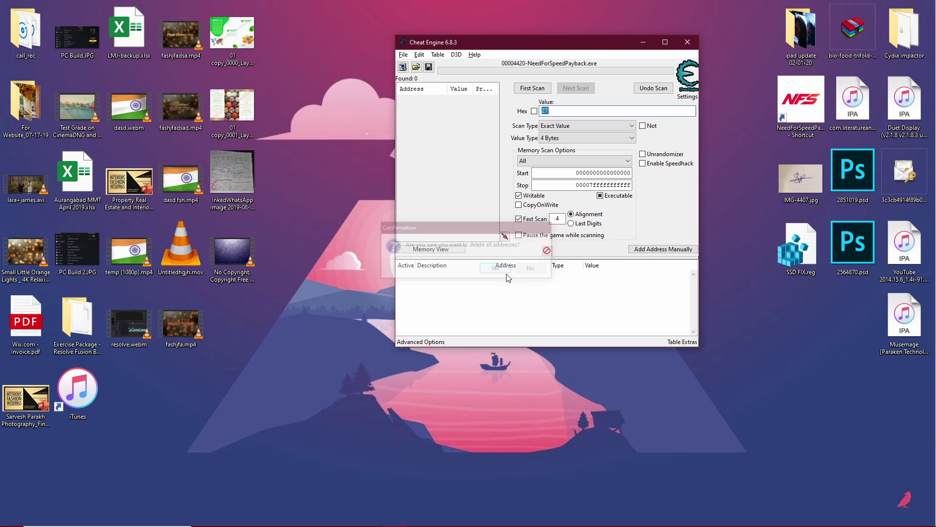
- Run a first scan for the exact 4-byte value 113000
{"action": "left_click", "coordinate": [553, 113]}
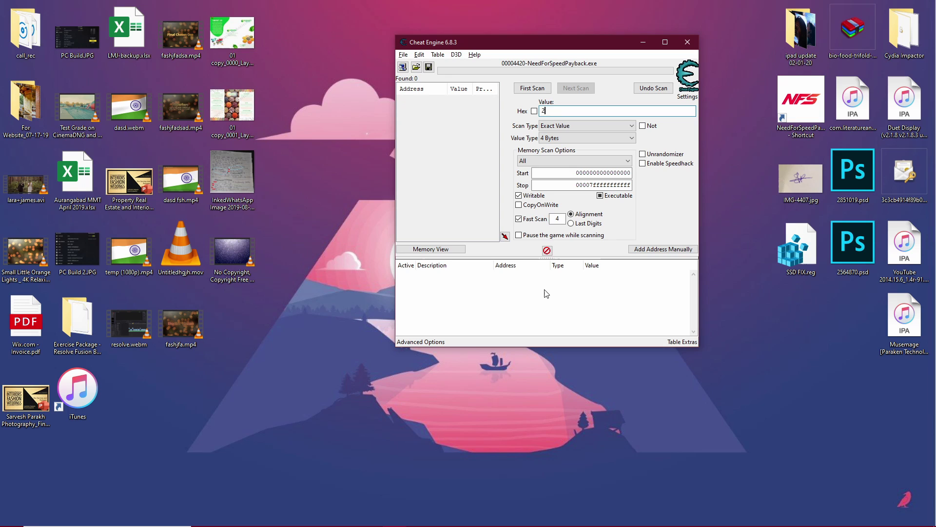
{"action": "key", "text": "BackSpace"}
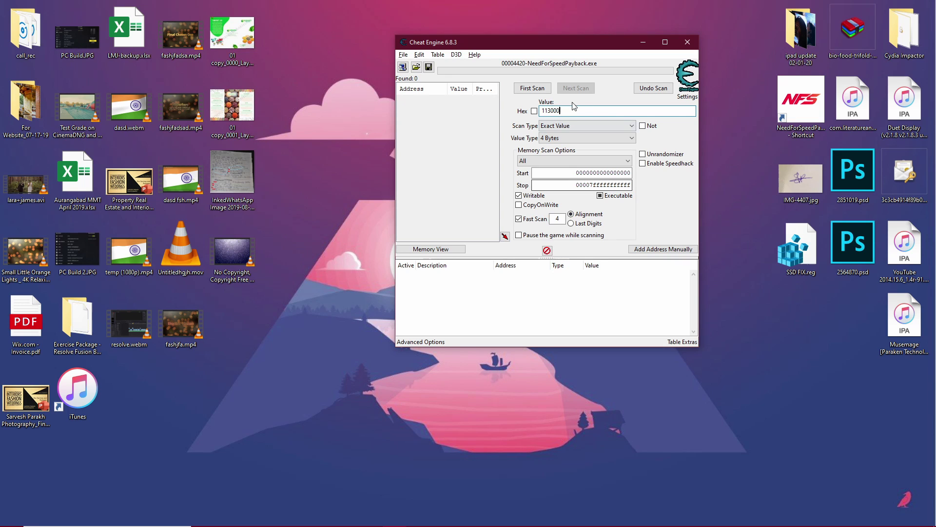
{"action": "left_click", "coordinate": [544, 89]}
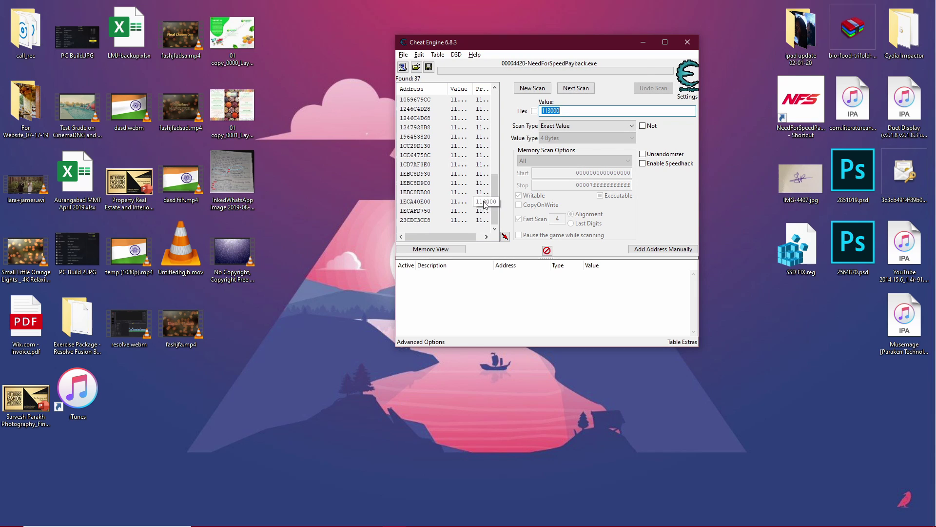
- Look through the list of addresses found for the value 113000
{"action": "scroll", "coordinate": [469, 175], "scroll_direction": "down", "scroll_amount": 2}
{"action": "scroll", "coordinate": [449, 183], "scroll_direction": "up", "scroll_amount": 7}
{"action": "scroll", "coordinate": [449, 183], "scroll_direction": "up", "scroll_amount": 1}
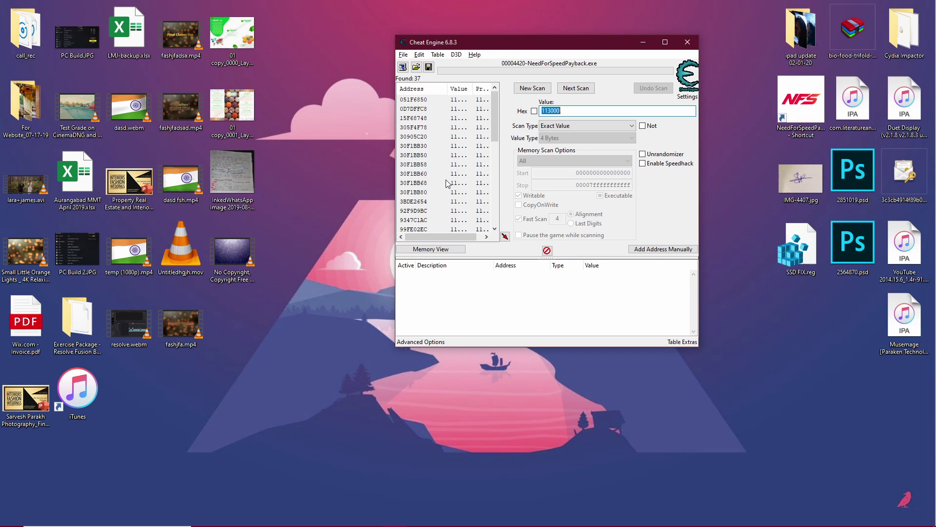
{"action": "scroll", "coordinate": [449, 183], "scroll_direction": "down", "scroll_amount": 7}
{"action": "scroll", "coordinate": [449, 202], "scroll_direction": "up", "scroll_amount": 7}
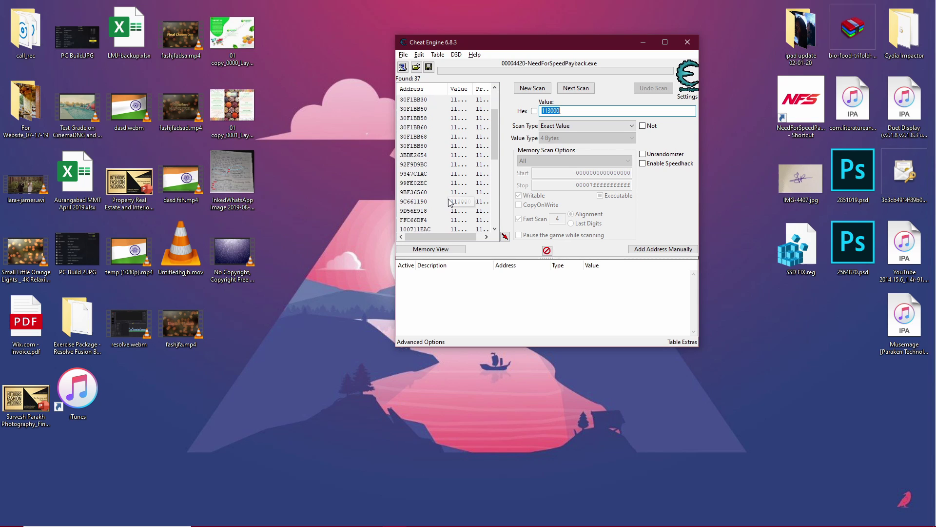
{"action": "scroll", "coordinate": [449, 202], "scroll_direction": "down", "scroll_amount": 7}
{"action": "scroll", "coordinate": [449, 201], "scroll_direction": "up", "scroll_amount": 7}
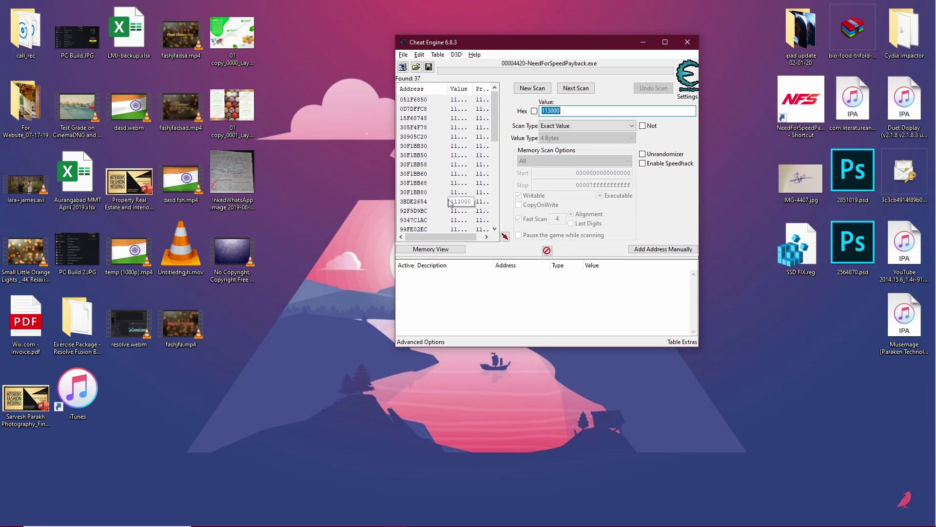
{"action": "left_click", "coordinate": [442, 99]}
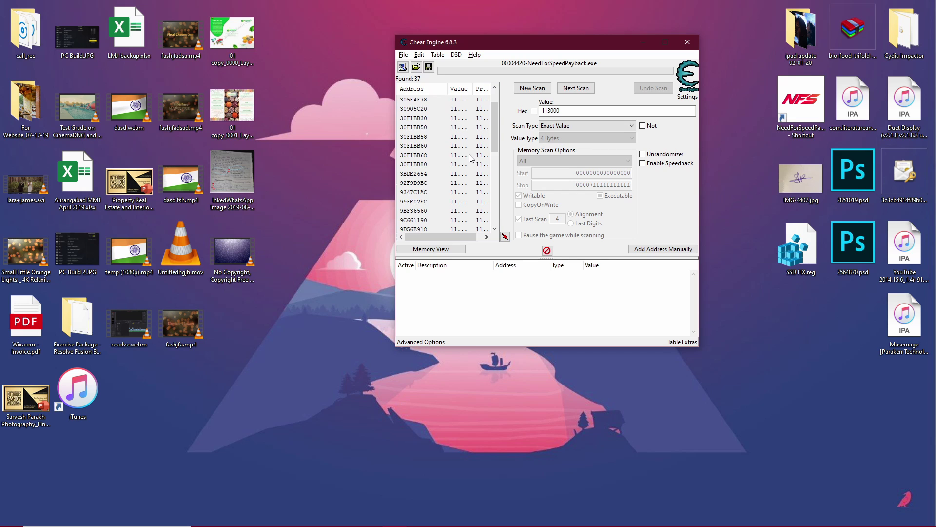
{"action": "scroll", "coordinate": [458, 161], "scroll_direction": "down", "scroll_amount": 7}
{"action": "key", "text": "ctrl+a"}
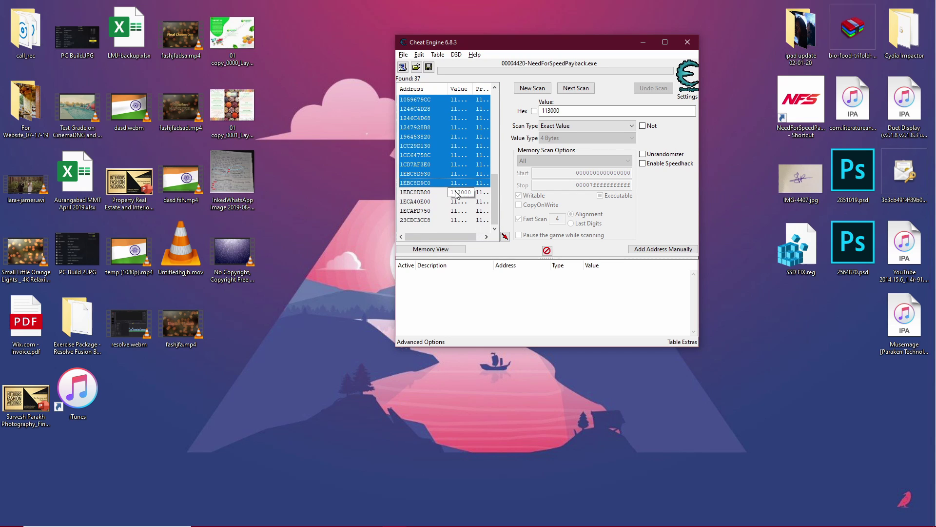
{"action": "scroll", "coordinate": [453, 168], "scroll_direction": "up", "scroll_amount": 6}
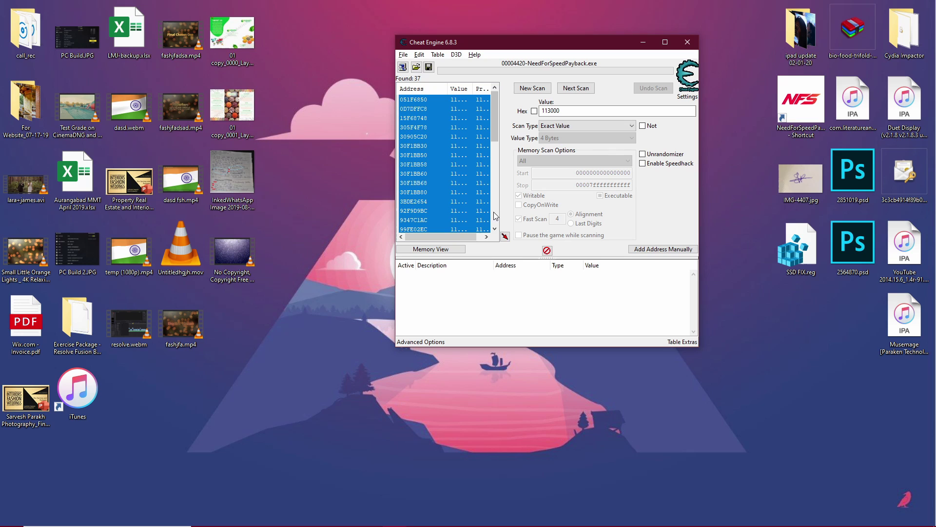
{"action": "left_click", "coordinate": [505, 236]}
{"action": "left_click", "coordinate": [546, 292]}
{"action": "key", "text": "ctrl+a"}
{"action": "right_click", "coordinate": [545, 295]}
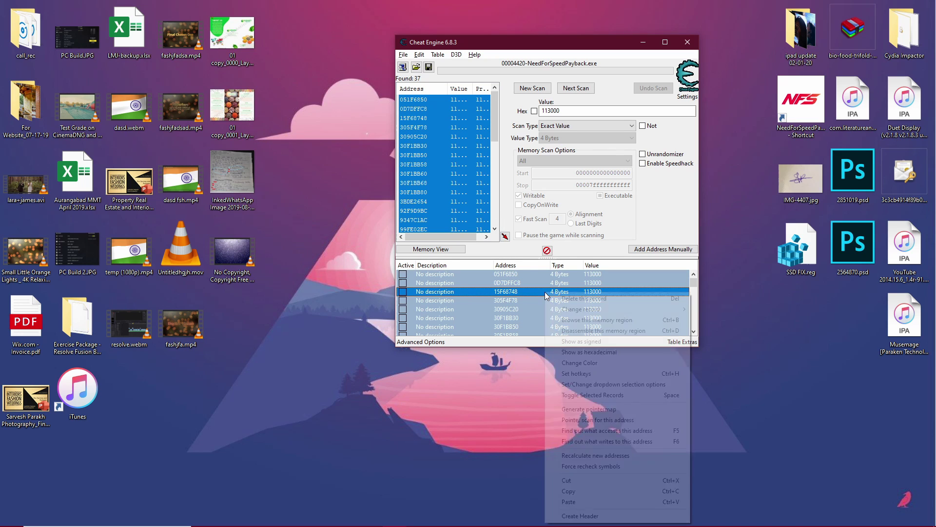
{"action": "left_click", "coordinate": [486, 138]}
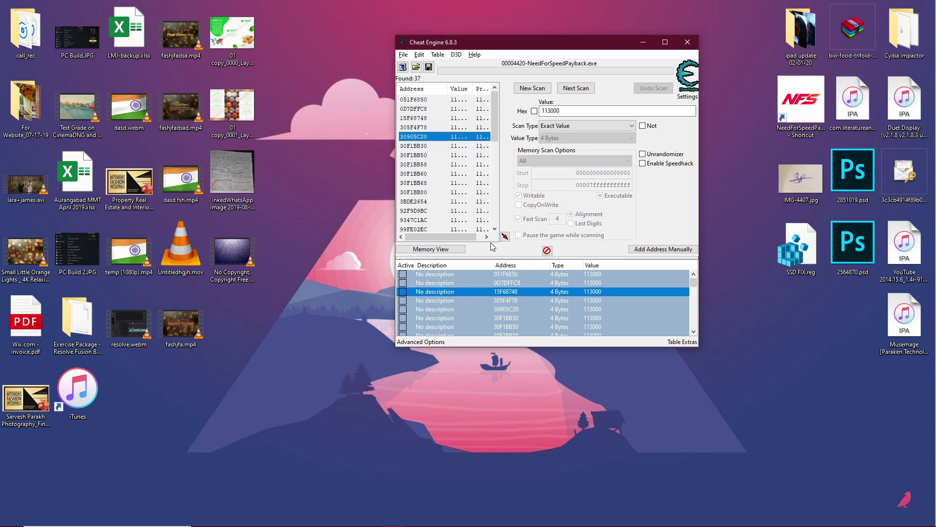
{"action": "left_click", "coordinate": [546, 250]}
{"action": "left_click", "coordinate": [496, 270]}
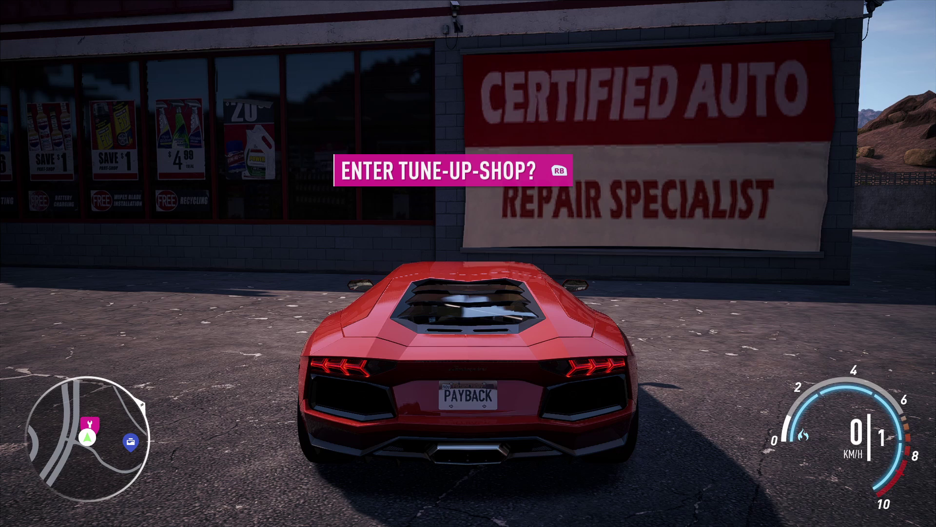
- In the game, enter the tune-up shop and browse the parts on sale for the Lamborghini Aventador Coupé
{"action": "key", "text": "Return"}
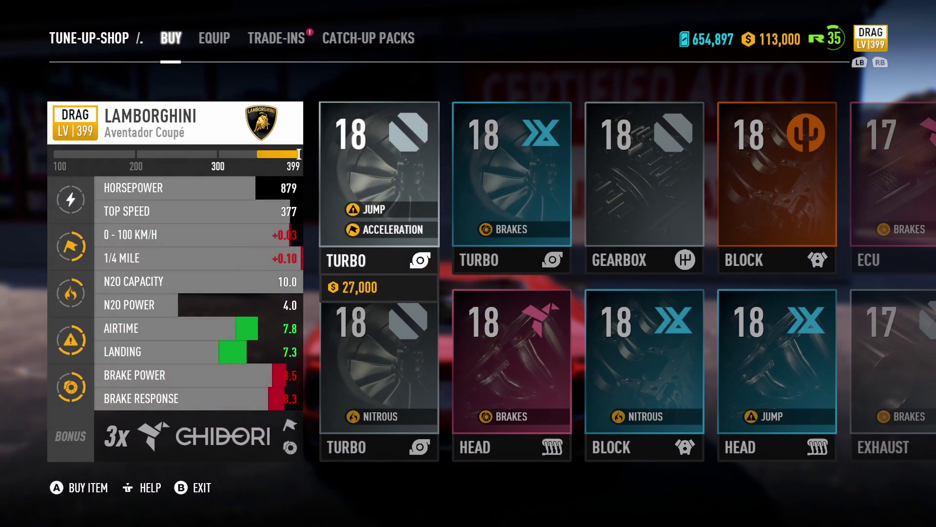
{"action": "key", "text": "Right"}
{"action": "key", "text": "Left"}
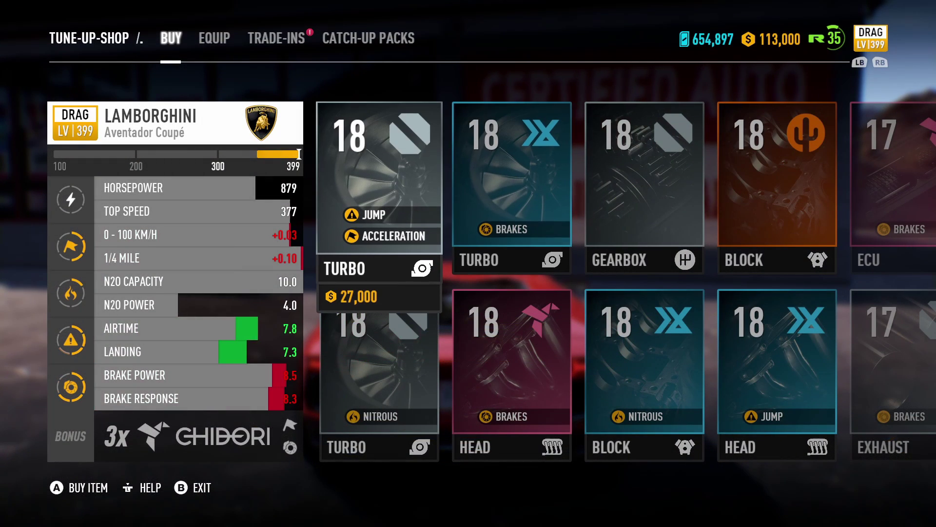
{"action": "key", "text": "Right"}
{"action": "key", "text": "Right"}
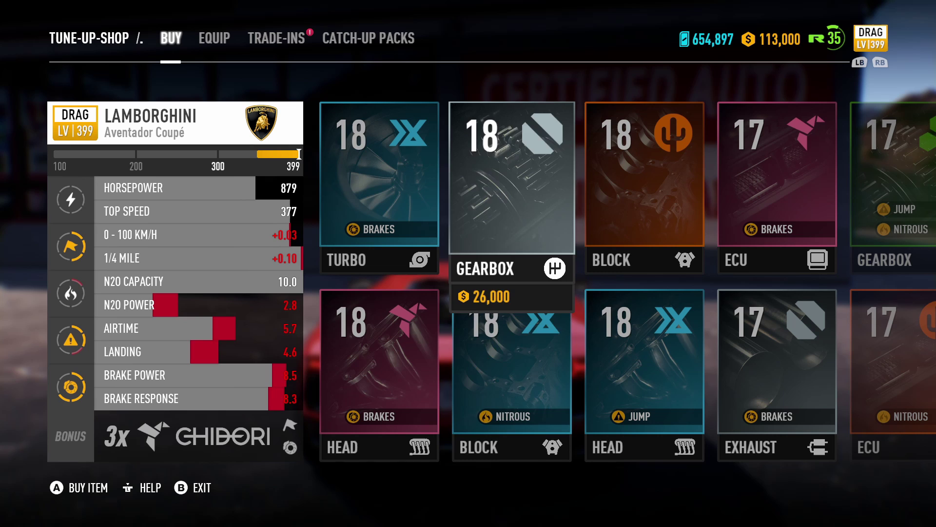
{"action": "key", "text": "Down"}
{"action": "key", "text": "Left"}
{"action": "key", "text": "Right"}
{"action": "key", "text": "Up"}
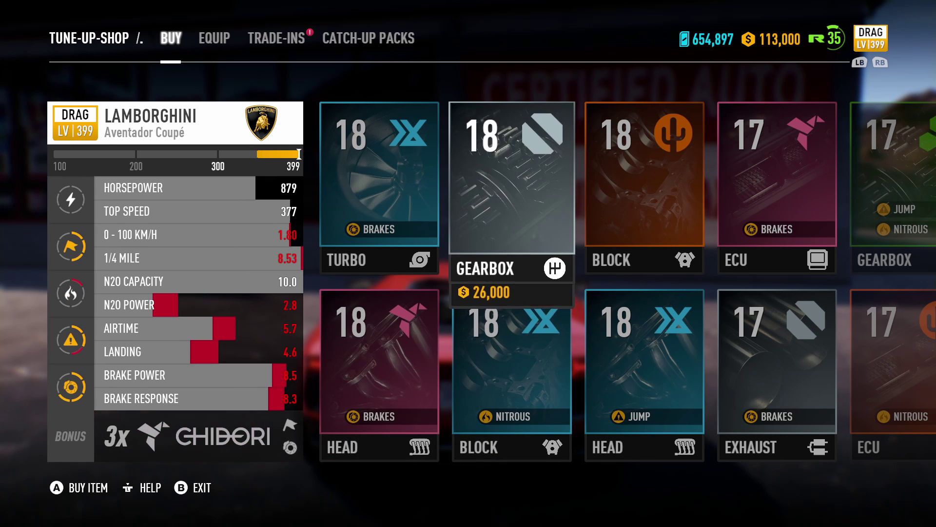
- Buy the orange level 18 block part to change the cash balance, and leave the tune-up shop
{"action": "key", "text": "Right"}
{"action": "key", "text": "Return"}
{"action": "key", "text": "Return"}
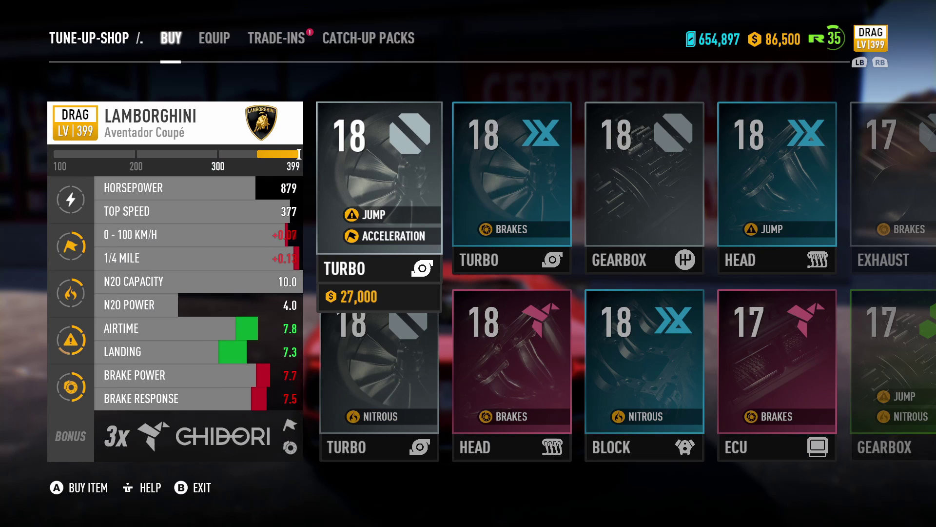
{"action": "key", "text": "Escape"}
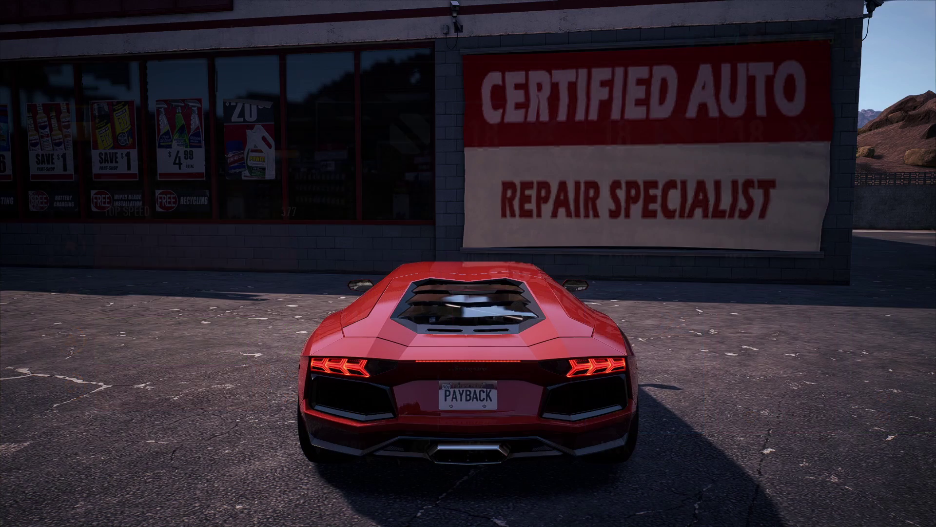
{"action": "key", "text": "Escape"}
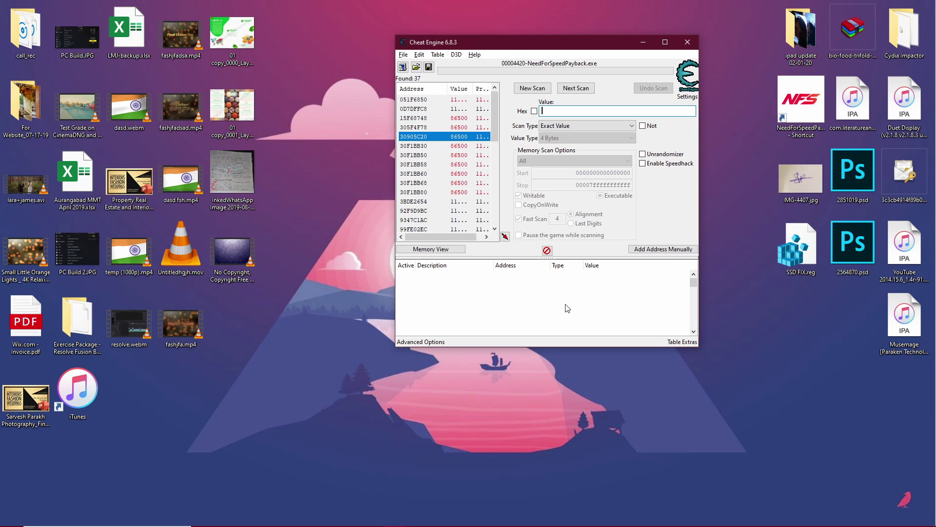
- In Cheat Engine, run a next scan for the exact value 86500 and add all found addresses to the address list
{"action": "type", "text": "86500"}
{"action": "left_click", "coordinate": [567, 88]}
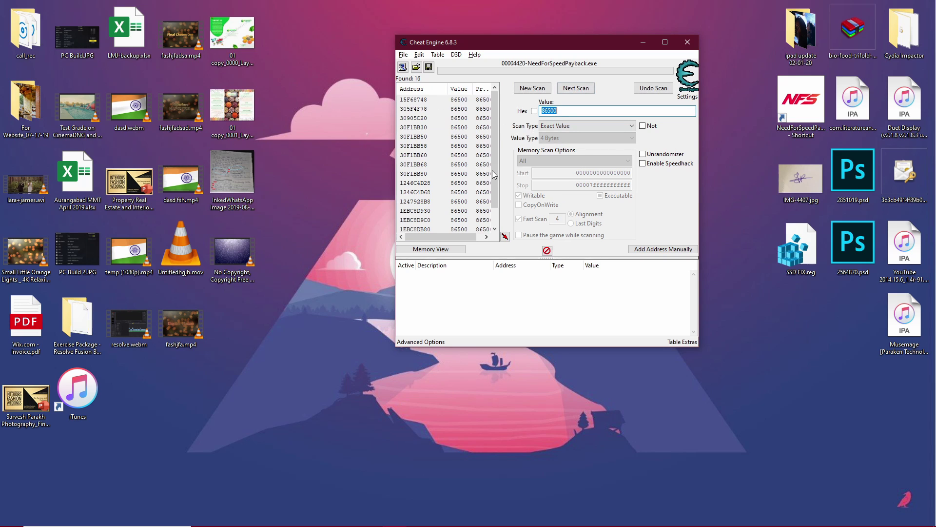
{"action": "left_click", "coordinate": [460, 127]}
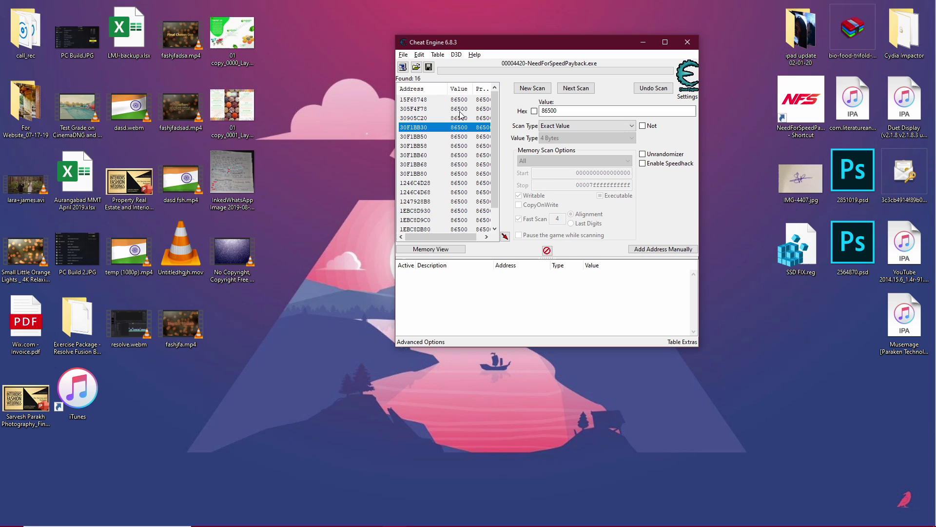
{"action": "left_click", "coordinate": [461, 118]}
{"action": "scroll", "coordinate": [447, 173], "scroll_direction": "down", "scroll_amount": 1}
{"action": "left_click", "coordinate": [466, 219], "text": "shift"}
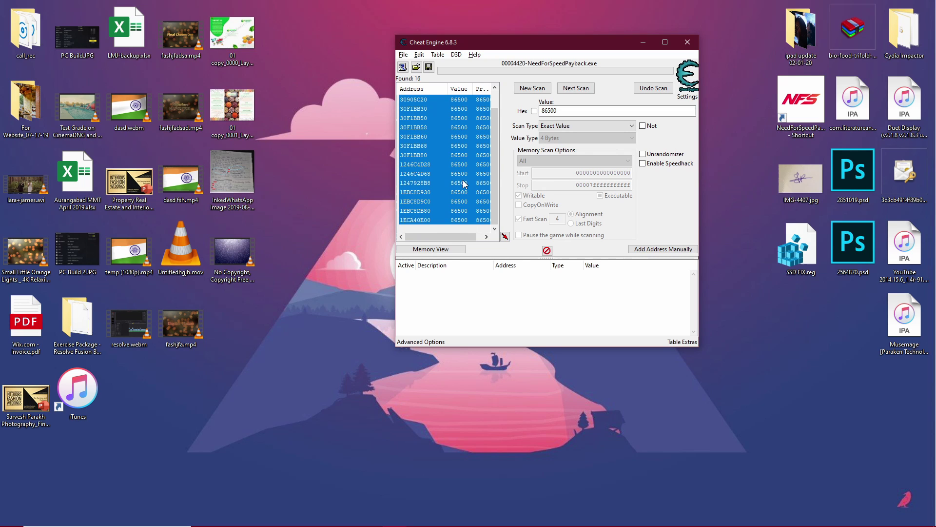
{"action": "left_click", "coordinate": [505, 236]}
- Set the value of all records in the address list to 987456523
{"action": "left_click", "coordinate": [556, 292]}
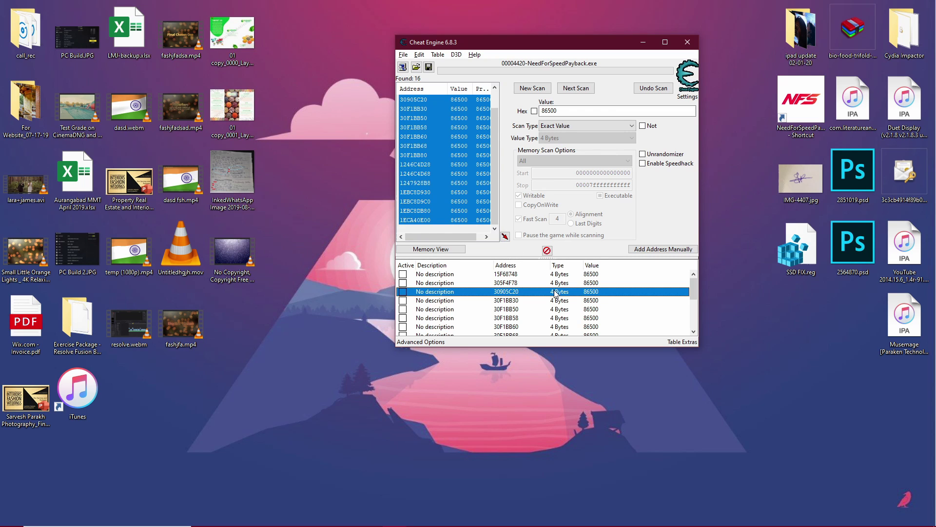
{"action": "key", "text": "ctrl+a"}
{"action": "right_click", "coordinate": [556, 318]}
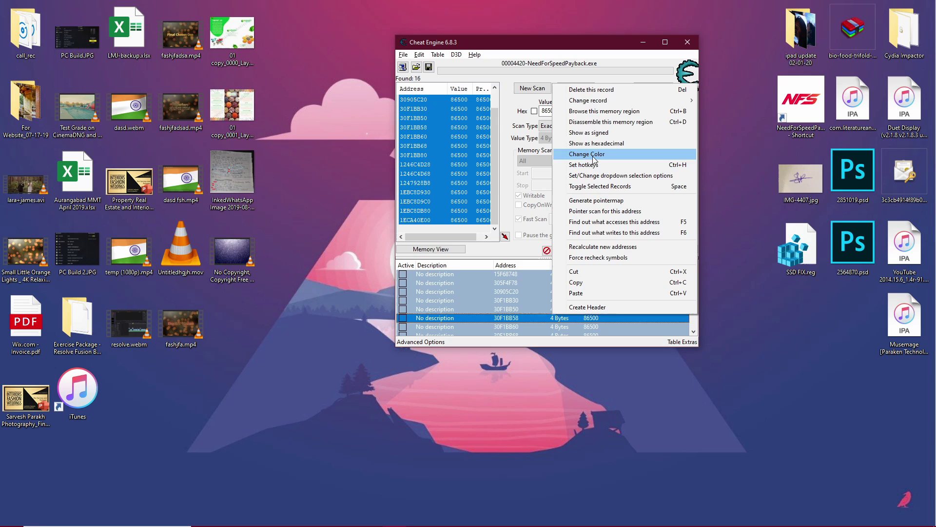
{"action": "mouse_move", "coordinate": [590, 100]}
{"action": "left_click", "coordinate": [722, 129]}
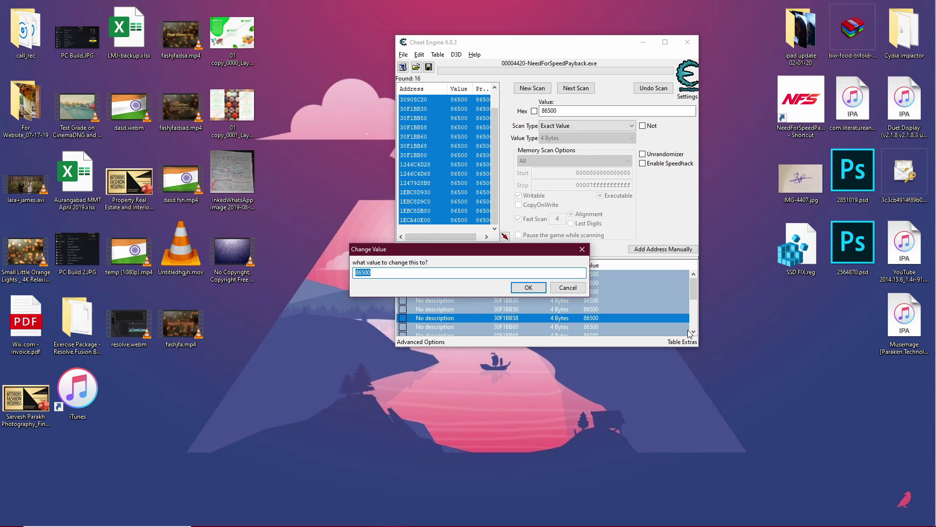
{"action": "type", "text": "987456523"}
{"action": "key", "text": "Return"}
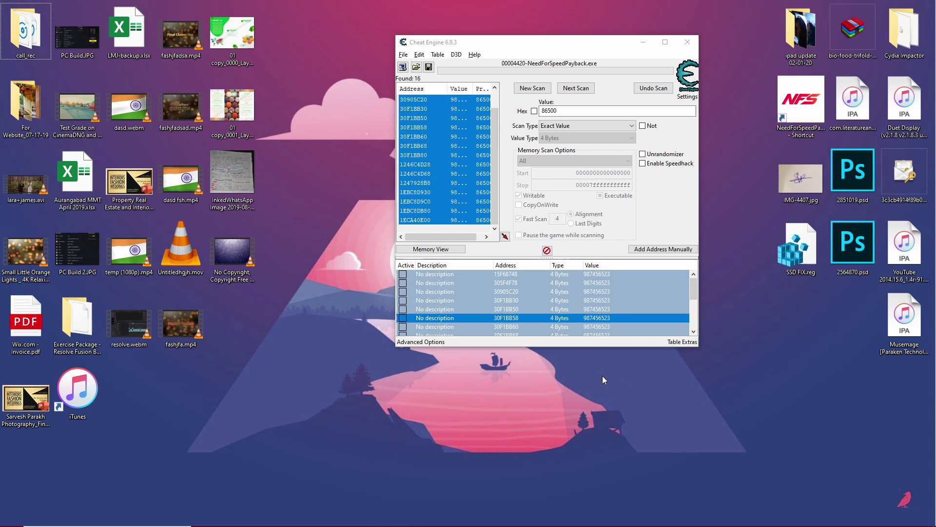
- Switch to Need for Speed Payback and open the game's pause menu to check the cash balance
{"action": "key", "text": "alt+Tab"}
{"action": "key", "text": "alt+Tab"}
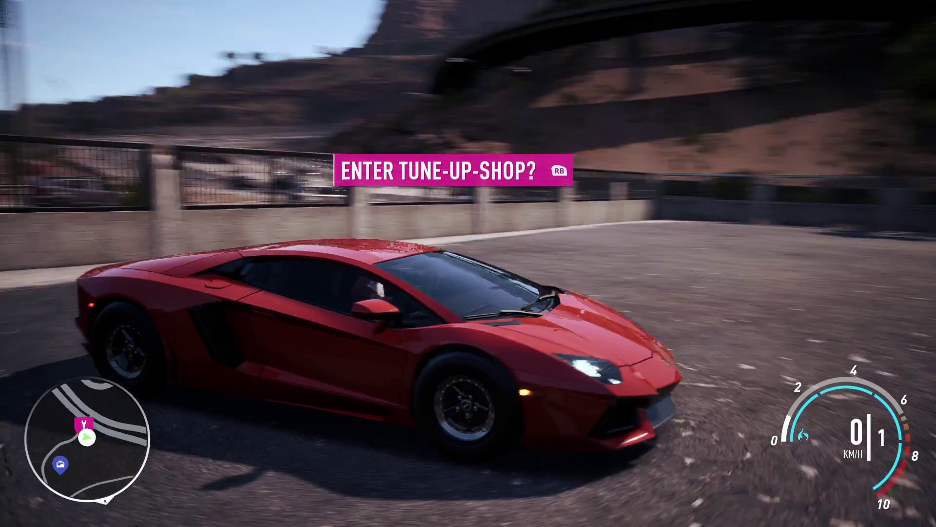
{"action": "key", "text": "Escape"}
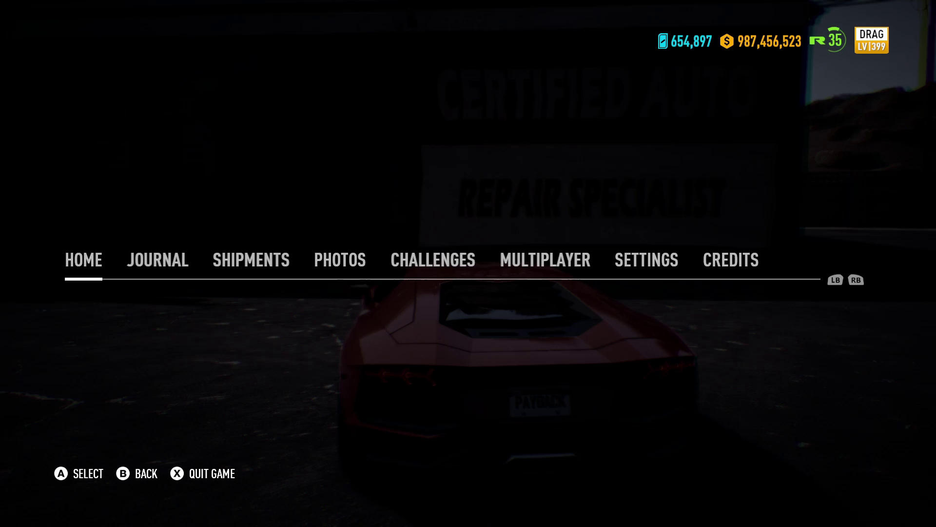